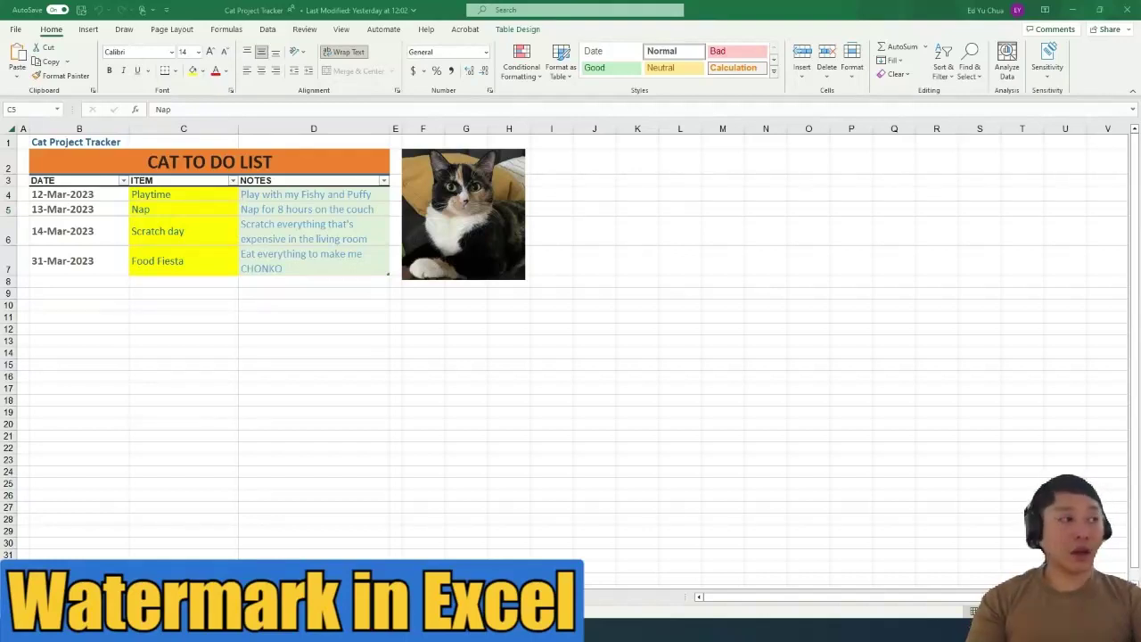
Examine the sensitivity labels offered for the workbook and the sample screenshot of its watermarked page.
left_click(1055, 74)
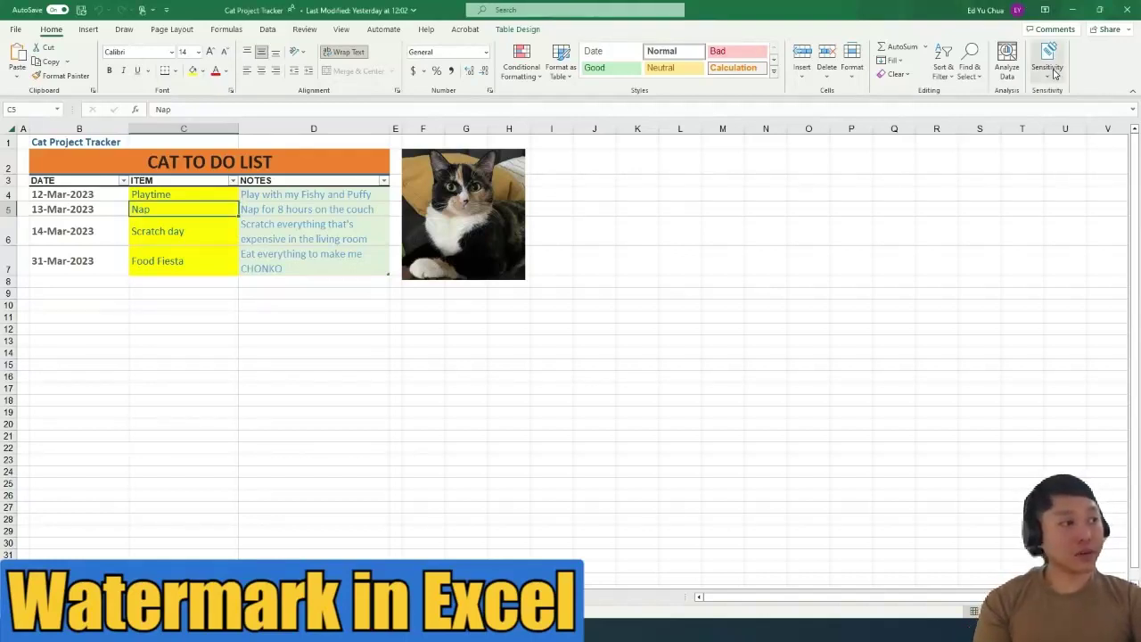
left_click(1054, 75)
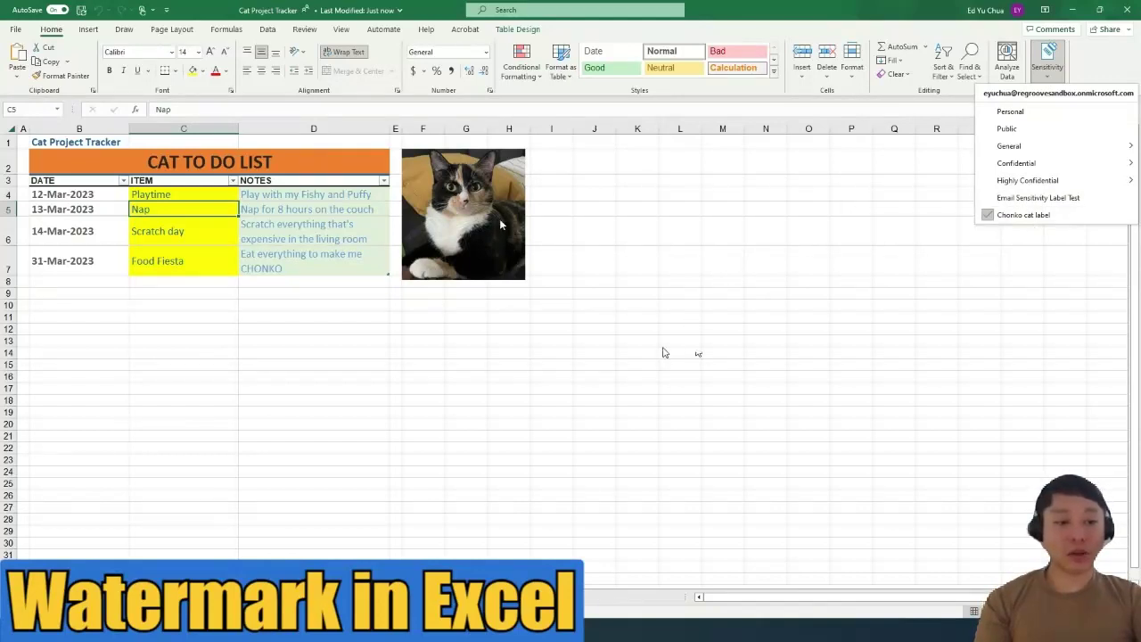
left_click(660, 351)
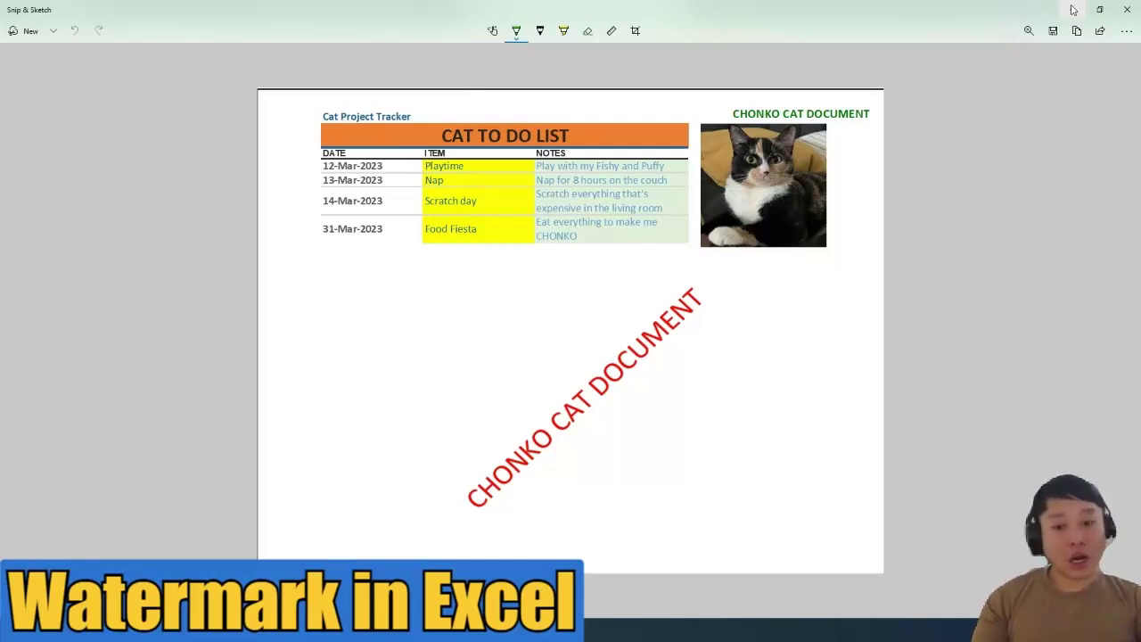
left_click(1073, 9)
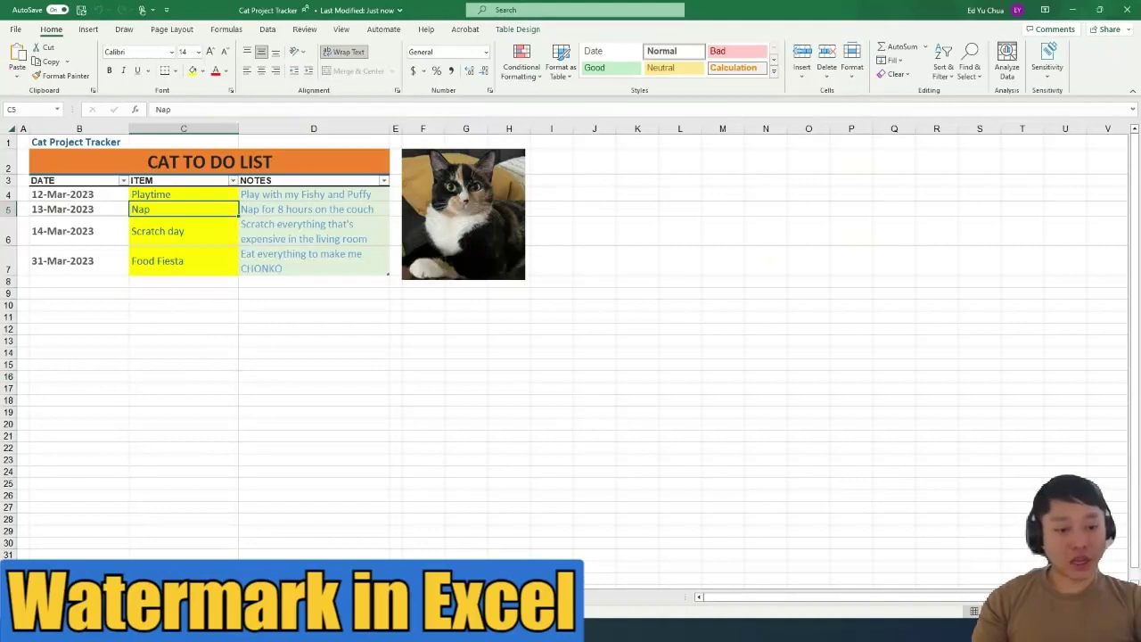
Switch to Microsoft Purview in the browser and open the sensitivity labels list under Information protection.
key("alt+Tab")
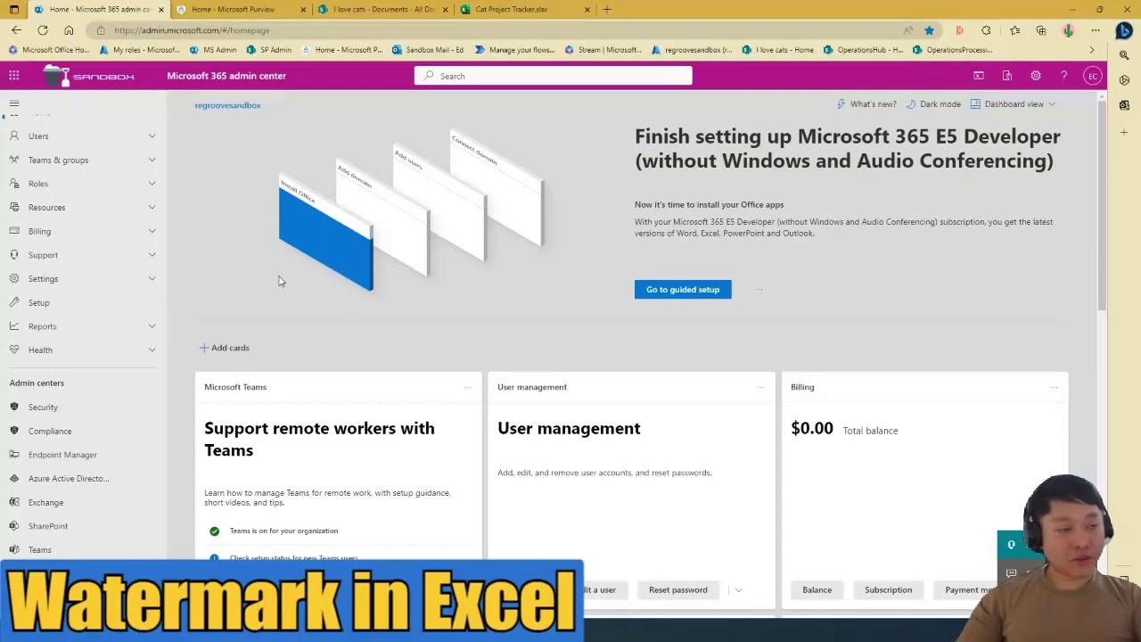
left_click(236, 9)
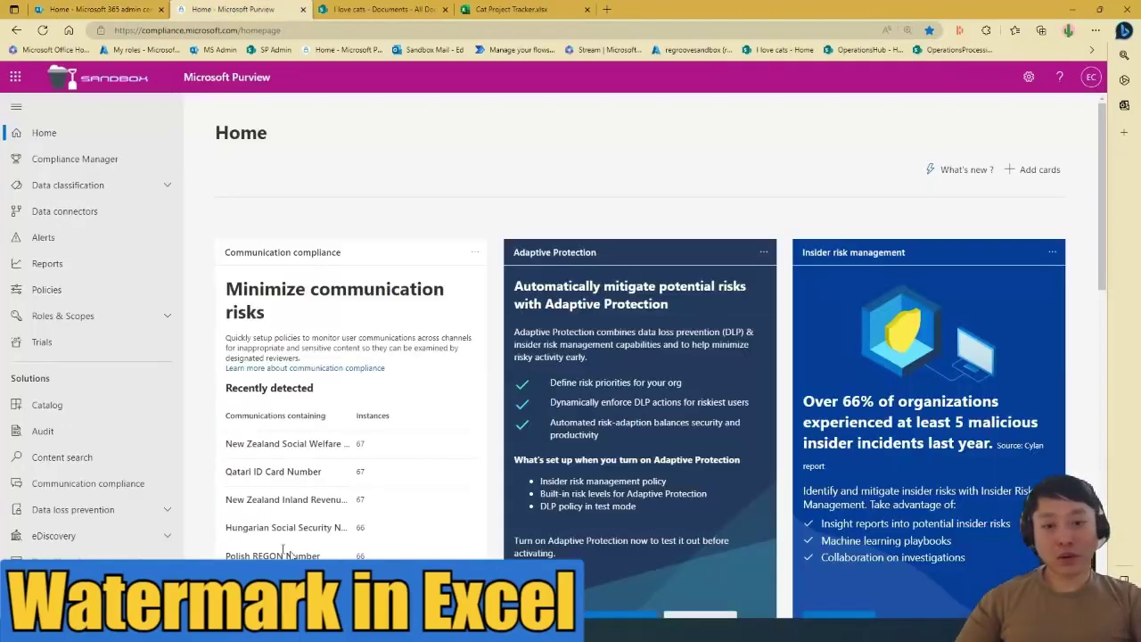
scroll(87, 464, "down", 3)
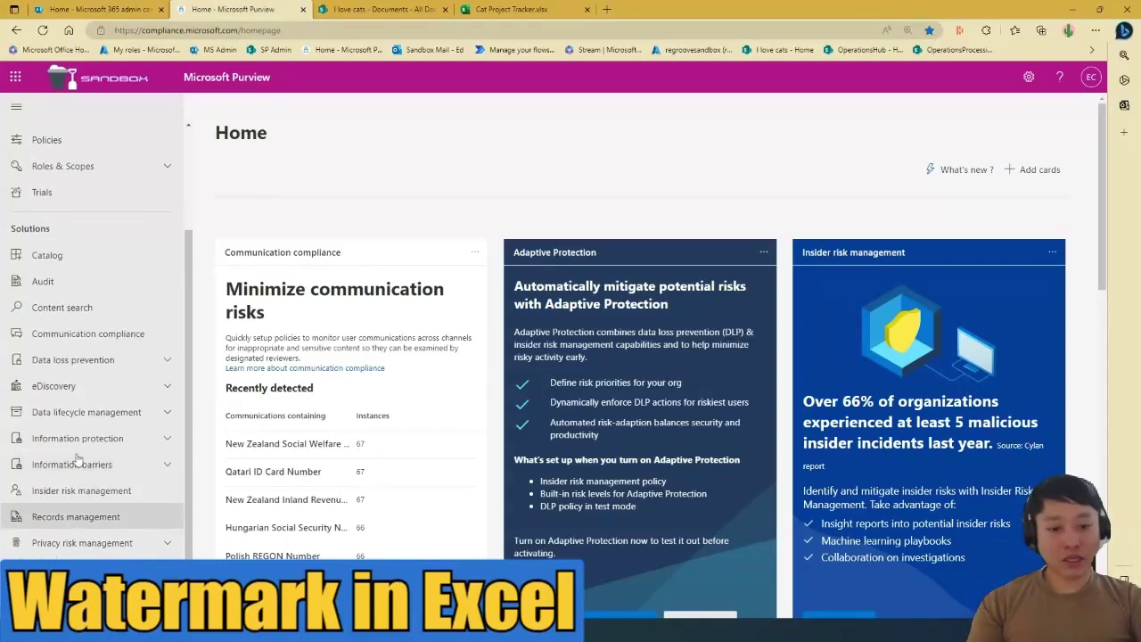
left_click(166, 440)
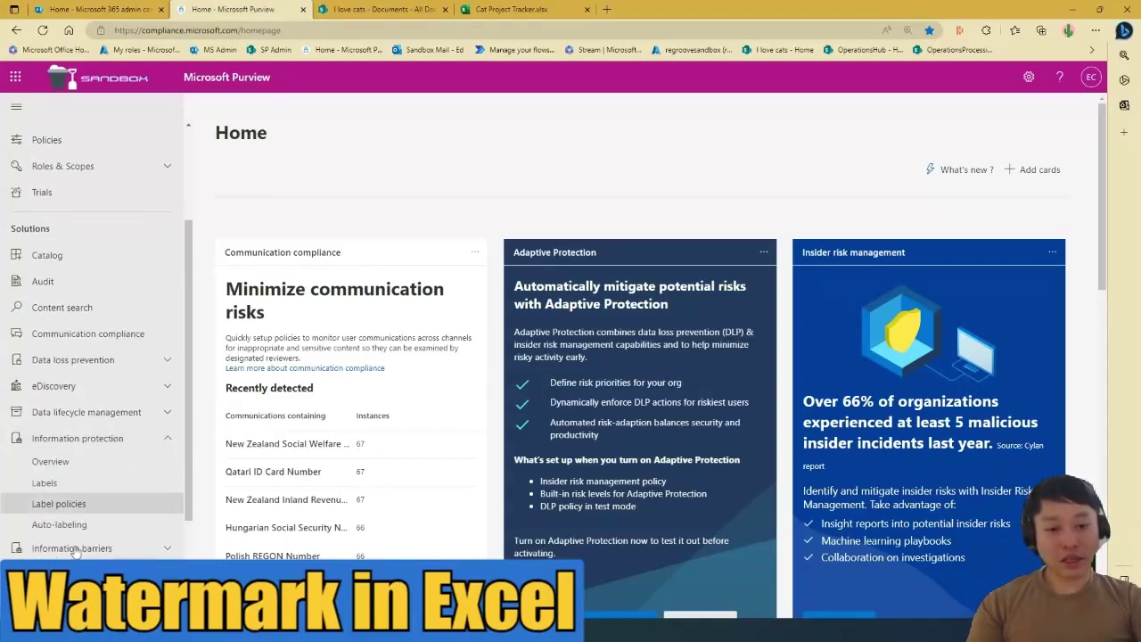
left_click(152, 487)
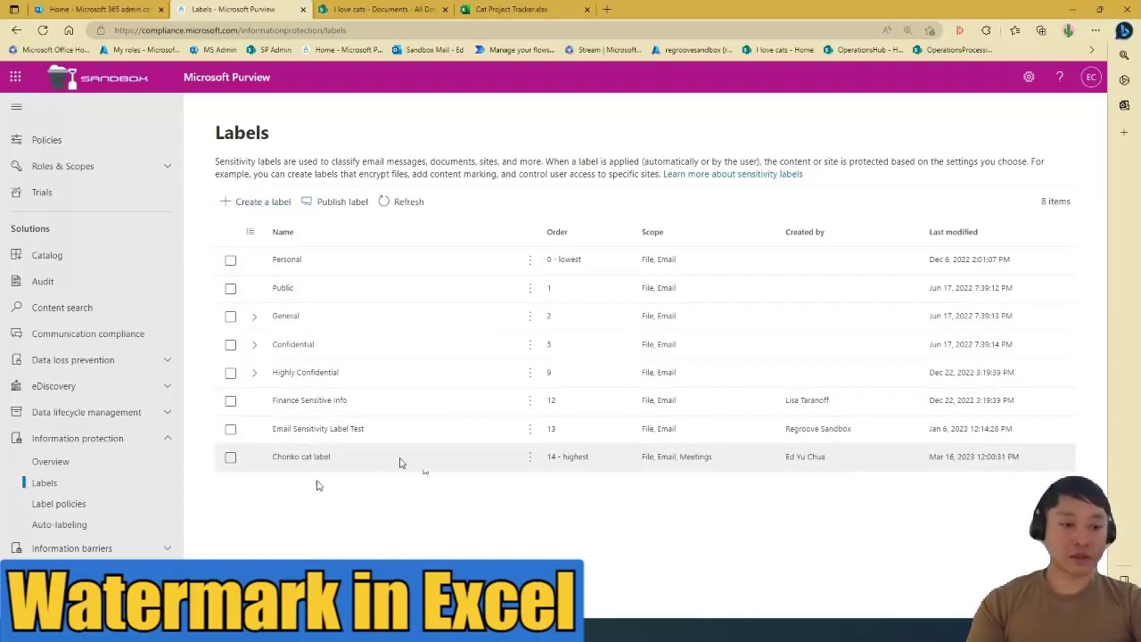
Open the Chonko cat label from the labels list for editing.
left_click(528, 458)
left_click(308, 458)
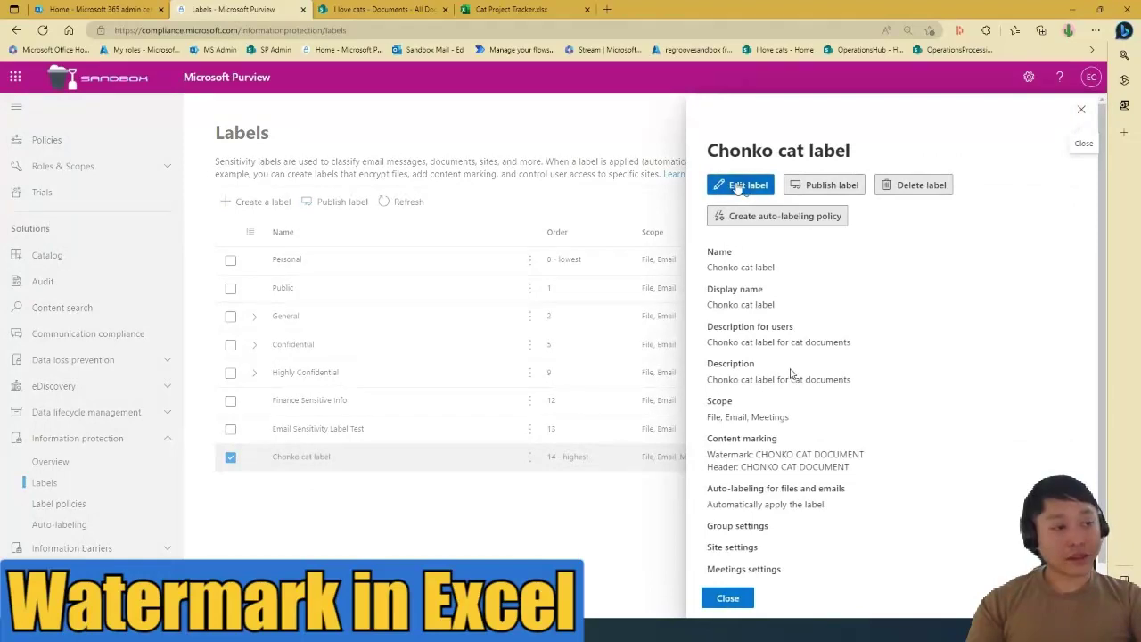
key("Escape")
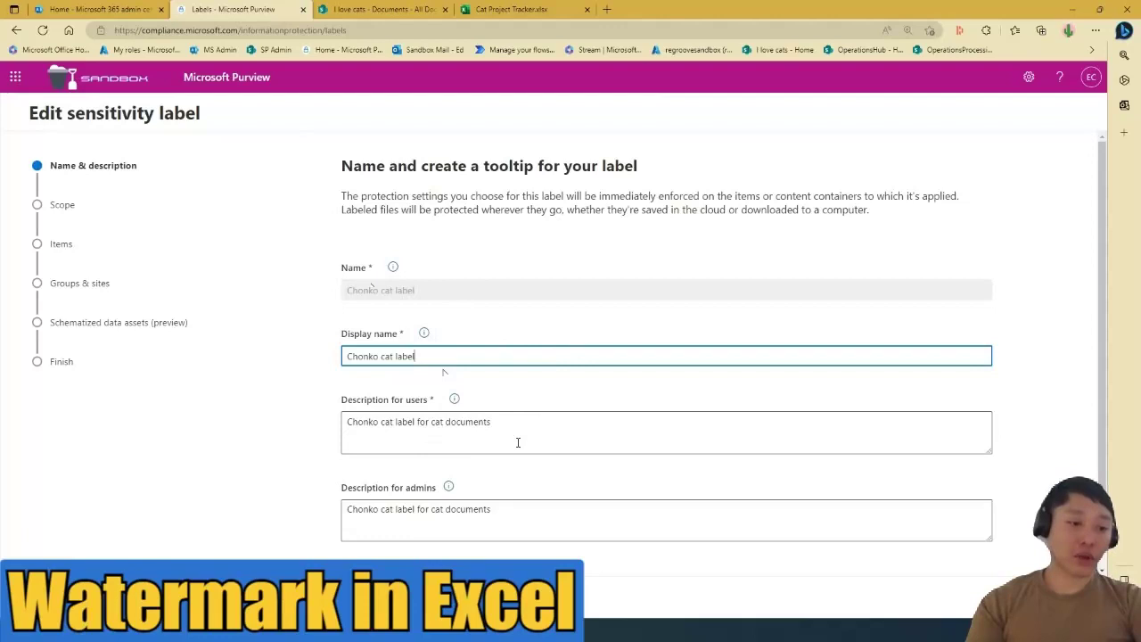
Keep the label's name, scope and content marking option, and advance to its content marking settings.
scroll(517, 442, "down", 1)
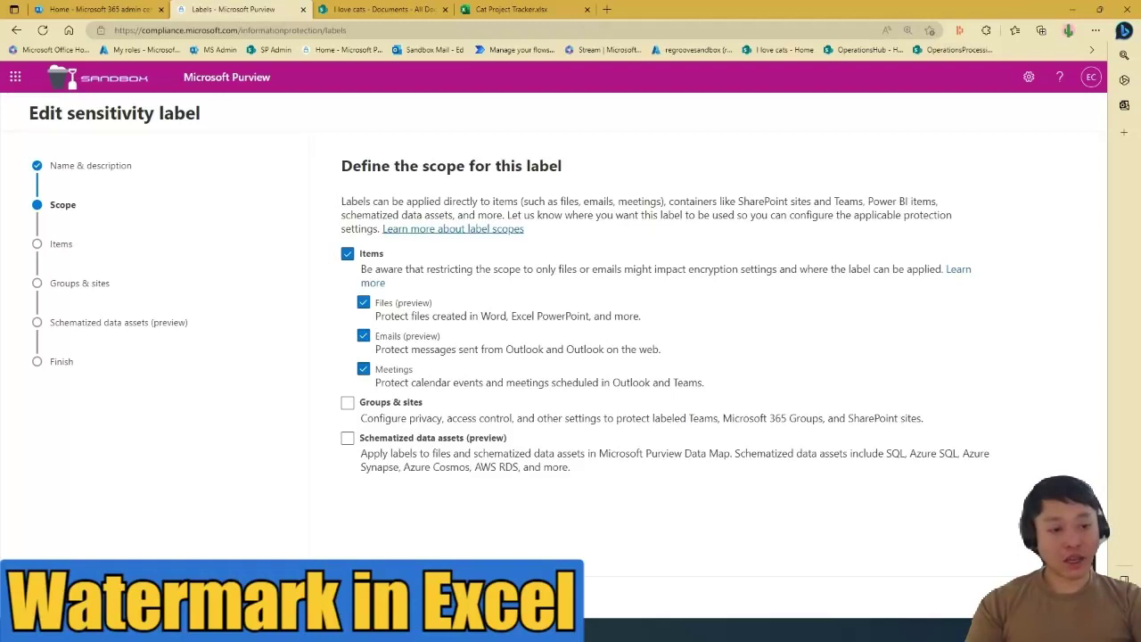
left_click(461, 593)
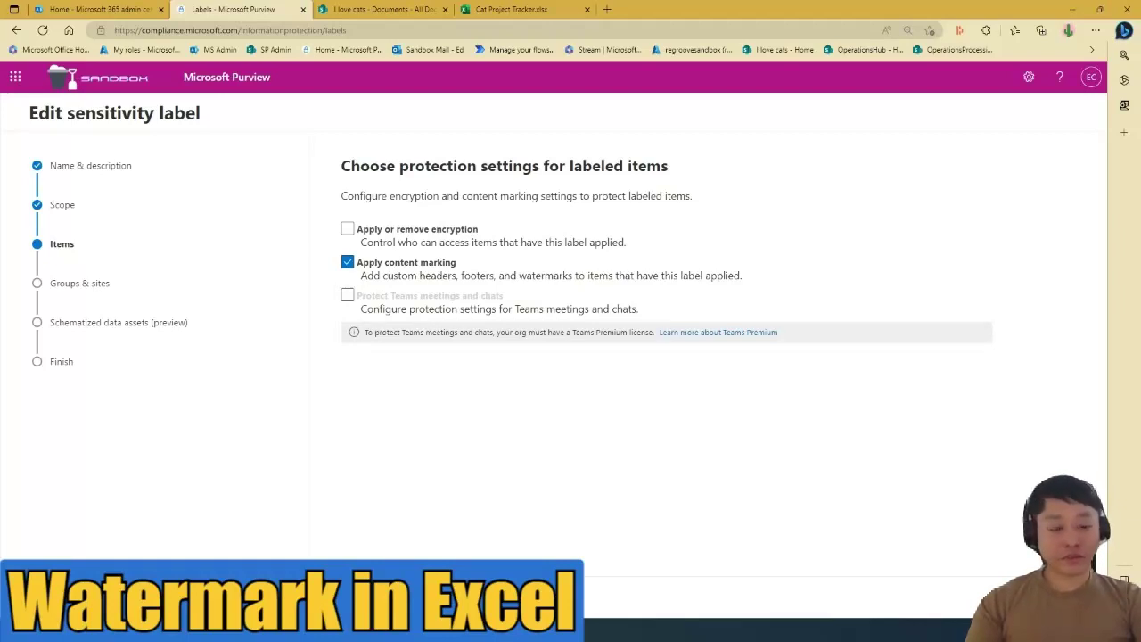
left_click(456, 554)
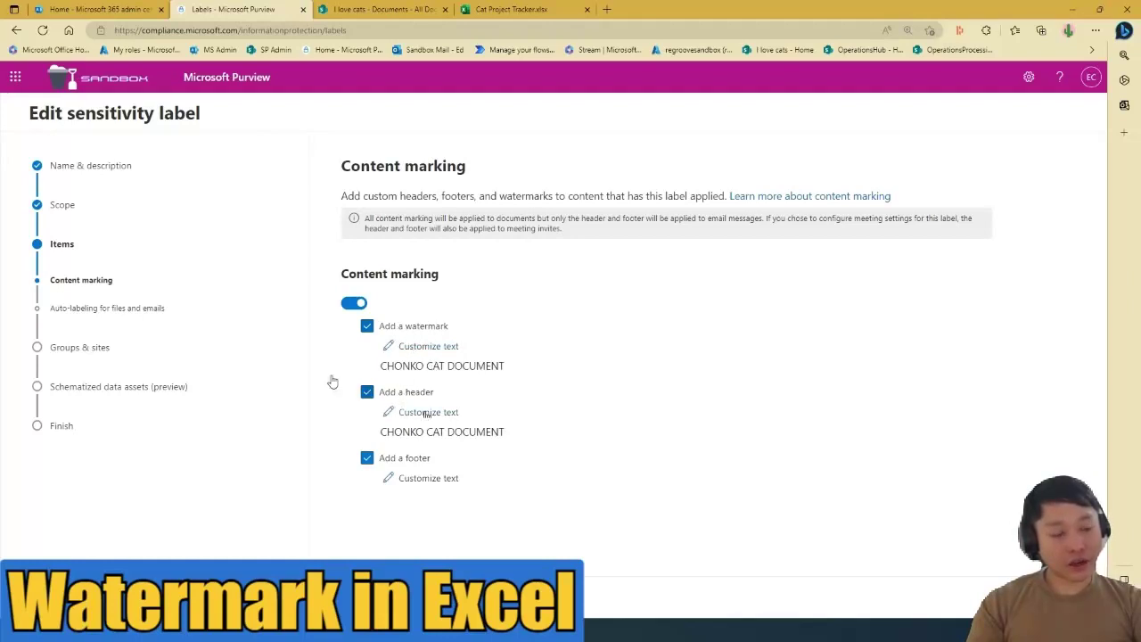
Turn off the footer and save the watermark text CHONKO CAT DOCUMENT with size 50, red color and diagonal layout.
left_click(366, 457)
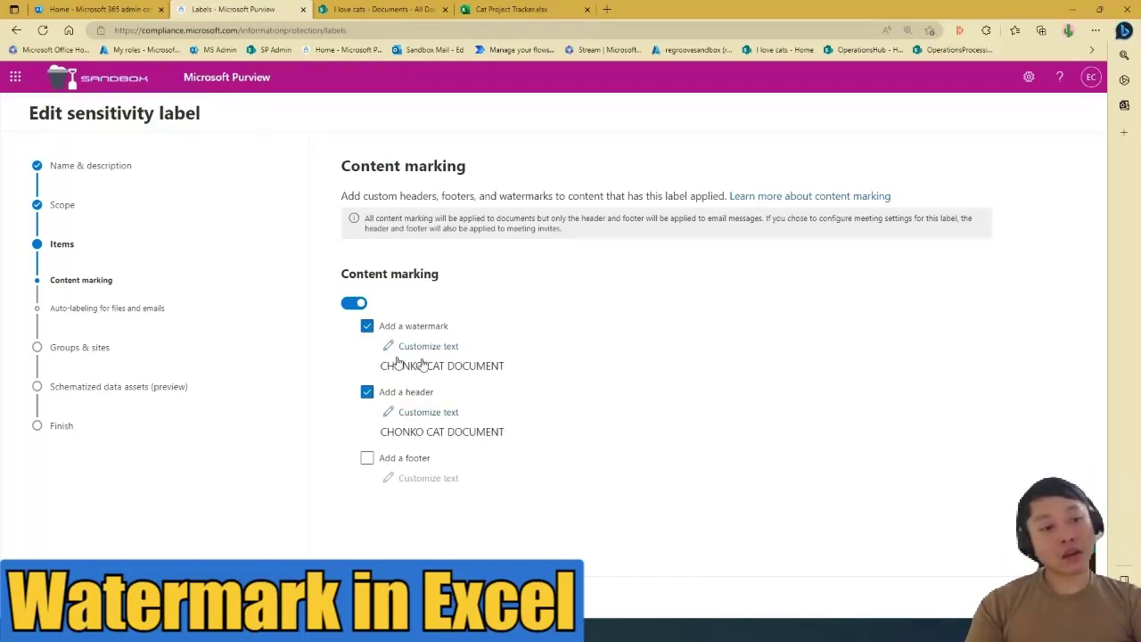
left_click(427, 346)
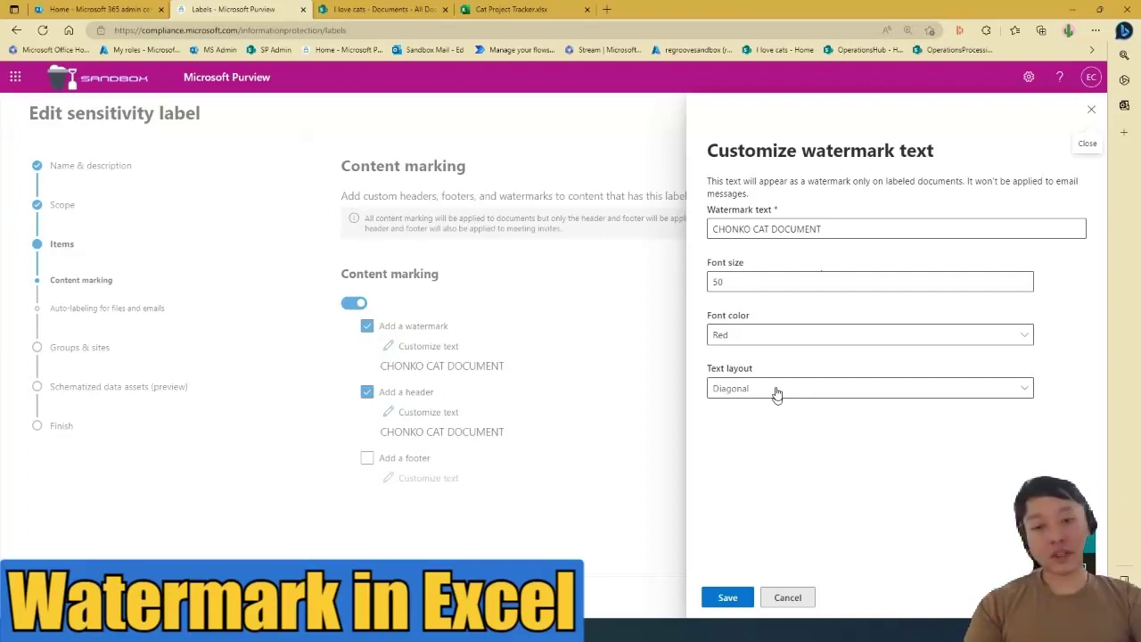
left_click(727, 598)
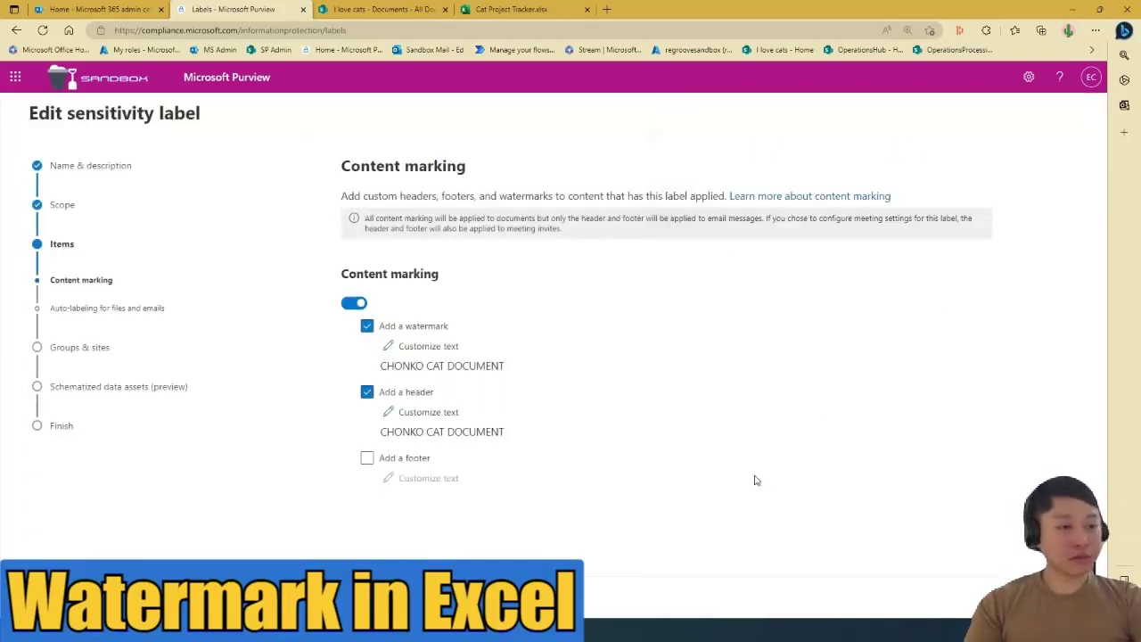
Save the header text CHONKO CAT DOCUMENT with size 16, green color and right alignment.
left_click(431, 414)
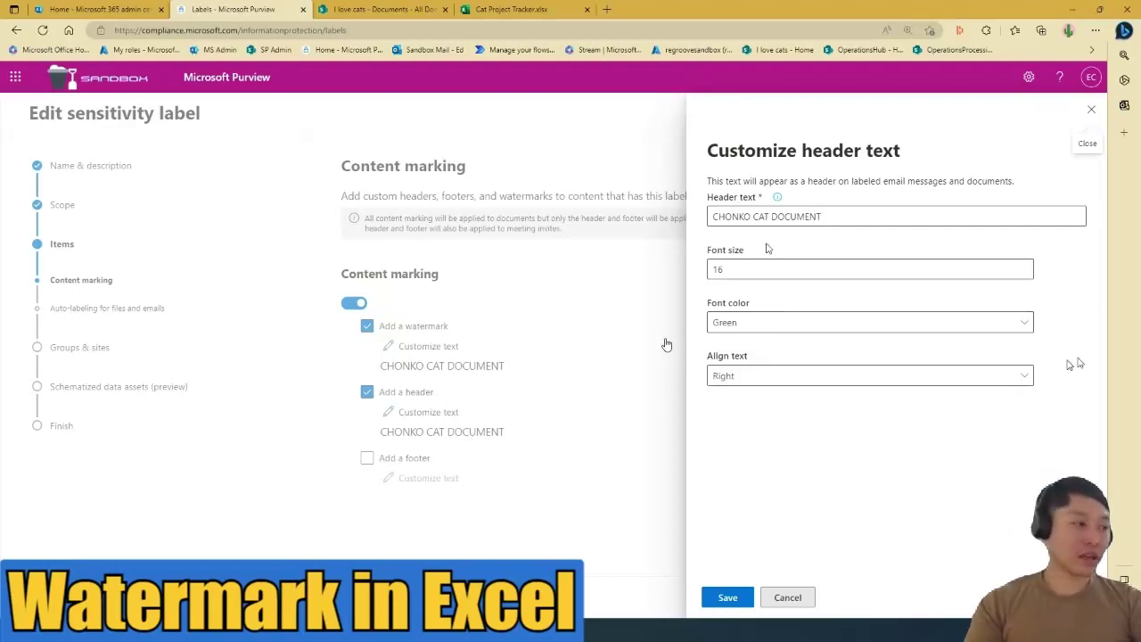
left_click(1027, 378)
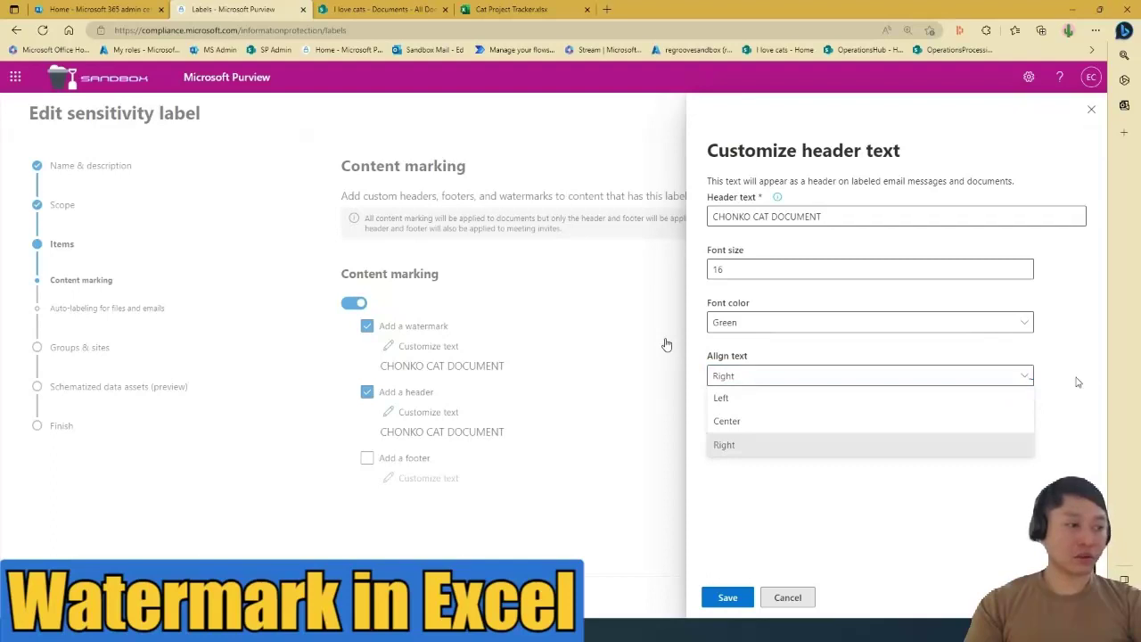
left_click(1017, 383)
left_click(727, 597)
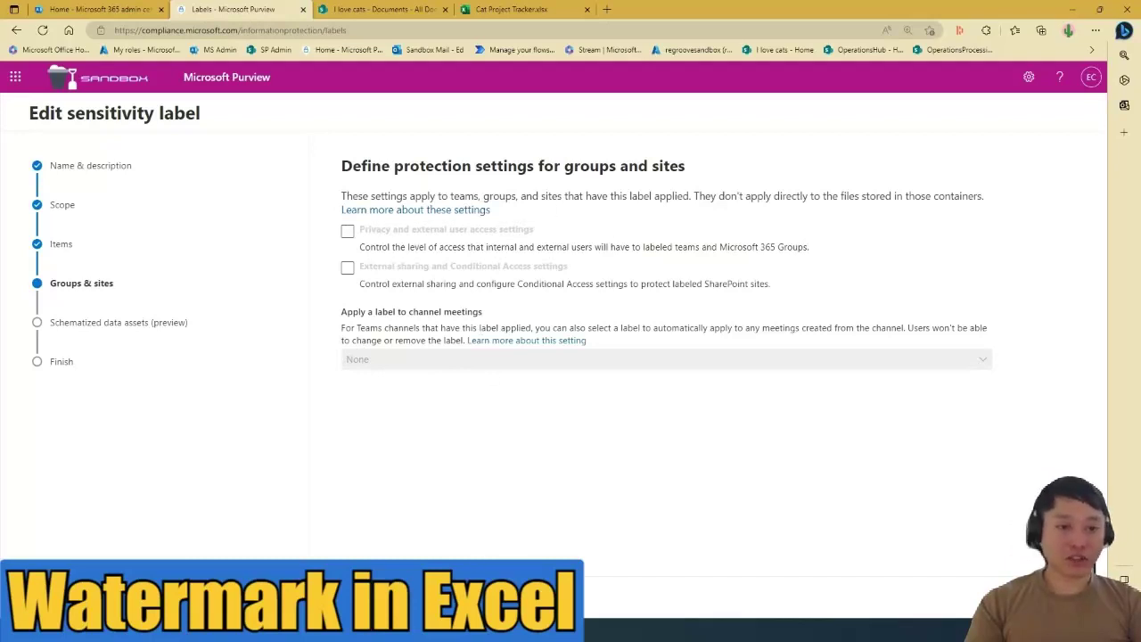
Keep the label's group, site and schematized data settings, review the summary and save the label.
left_click(412, 598)
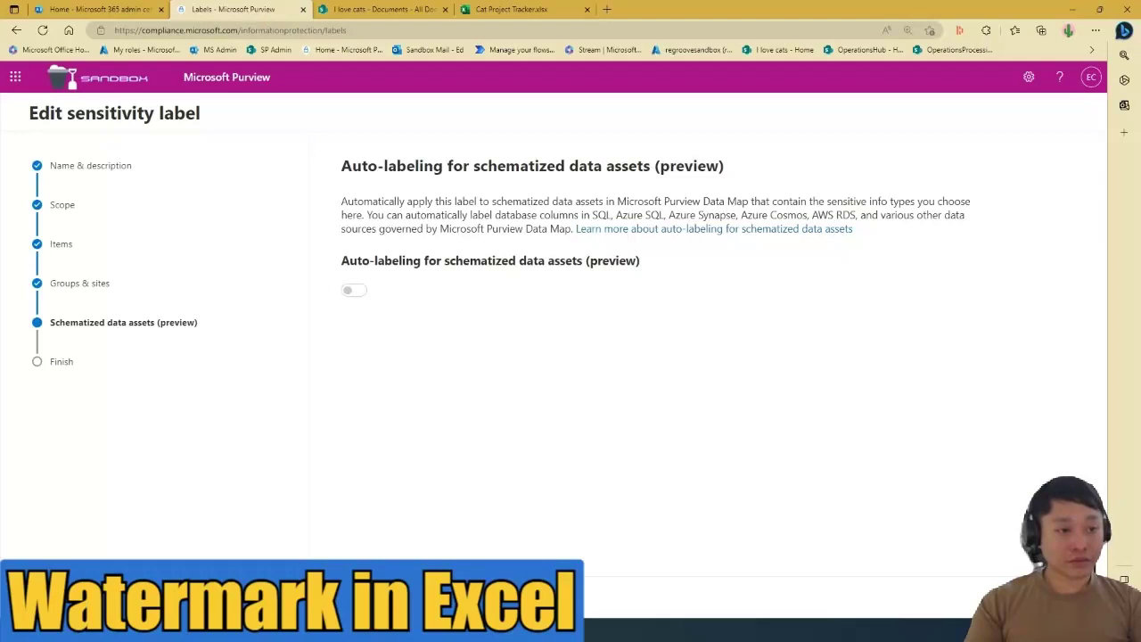
left_click(412, 597)
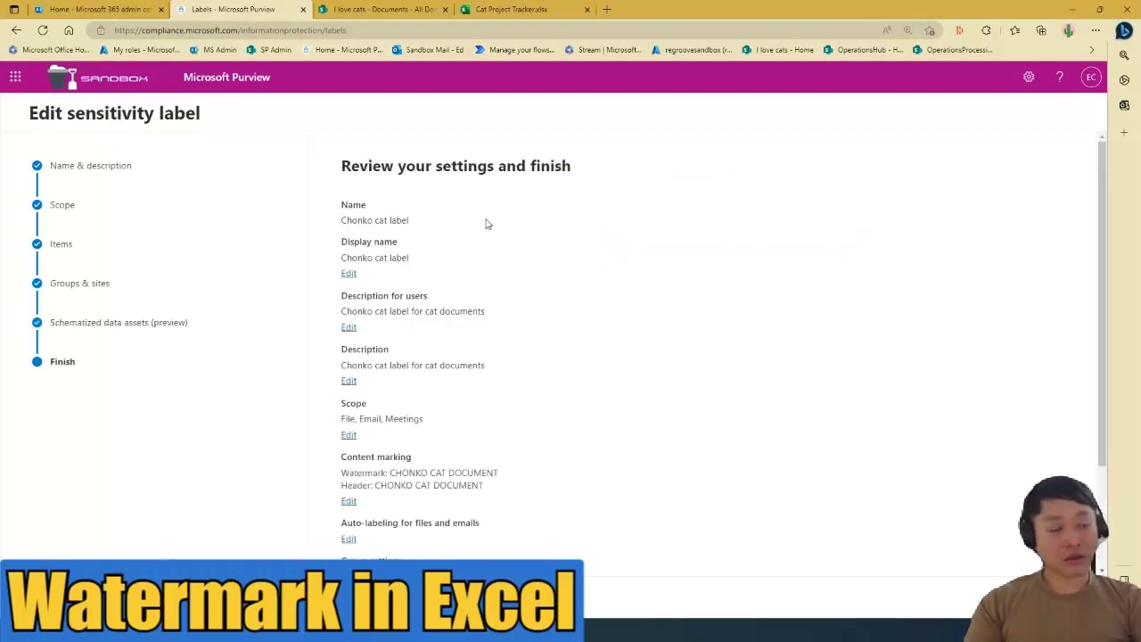
scroll(477, 205, "down", 2)
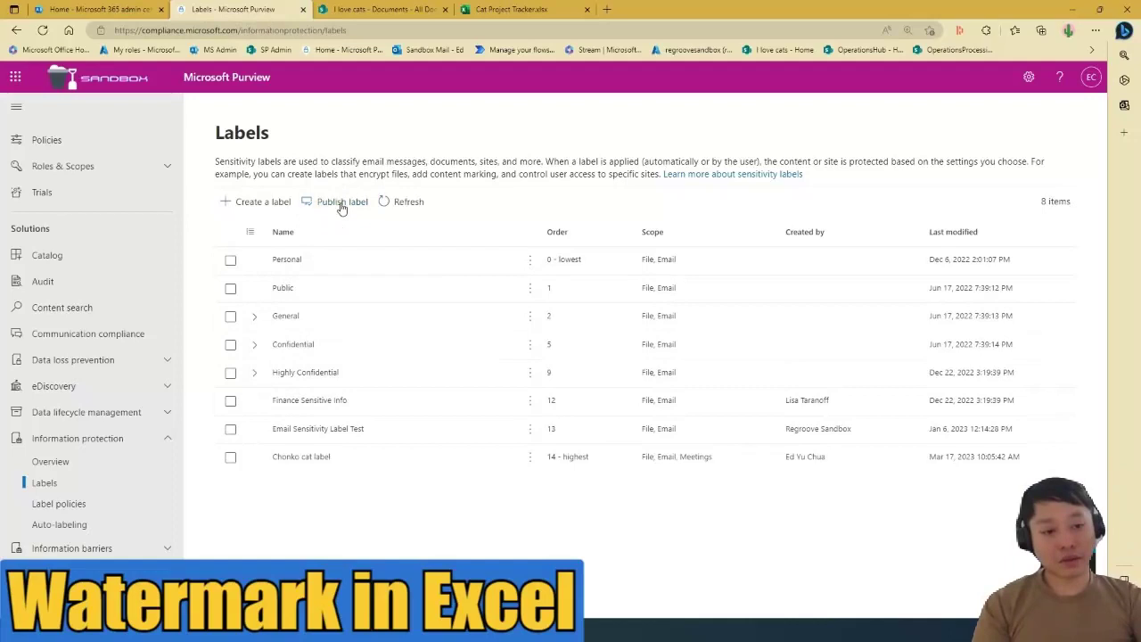
Start a publishing policy for the Chonko cat label and leave it for the Purview home page.
left_click(332, 202)
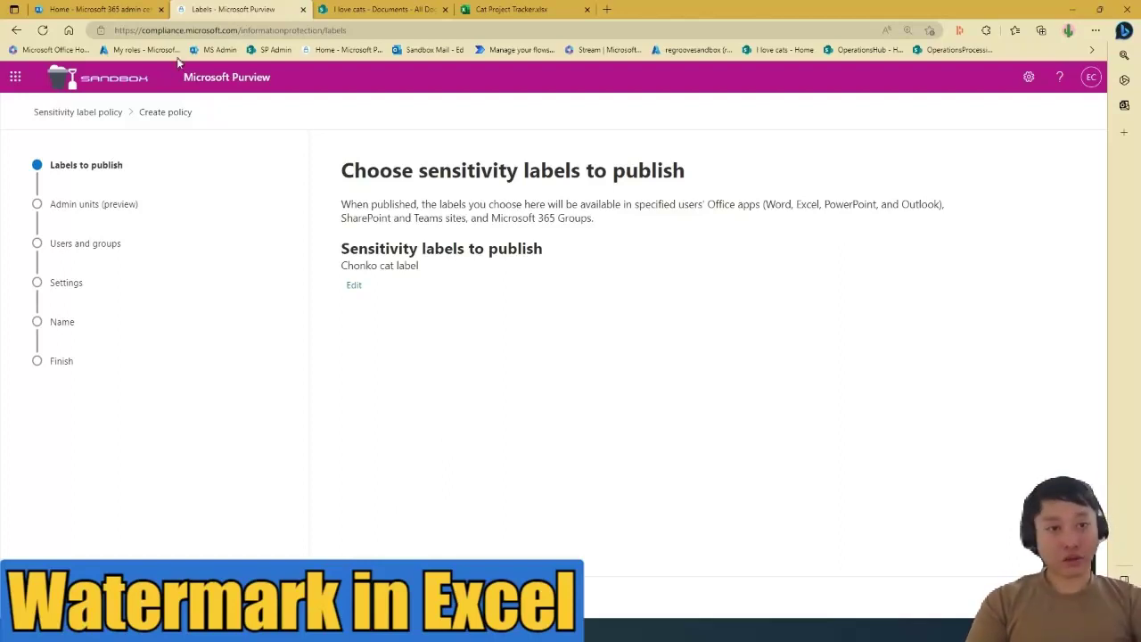
left_click(237, 80)
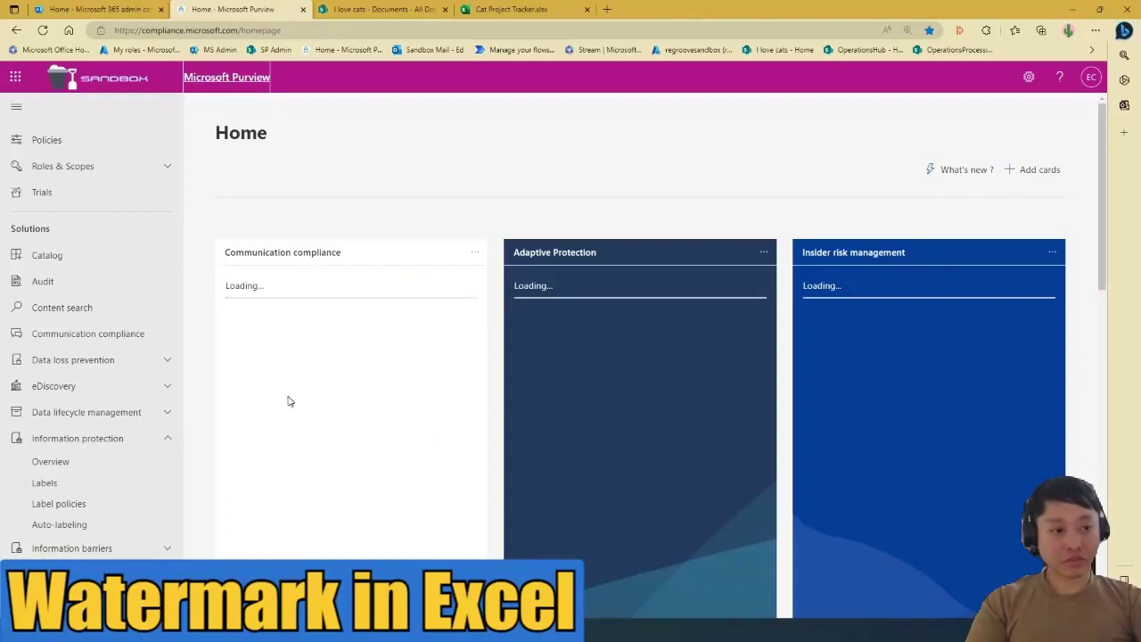
Switch back to the Cat Project Tracker workbook in Excel and check which sensitivity label is applied.
left_click(352, 9)
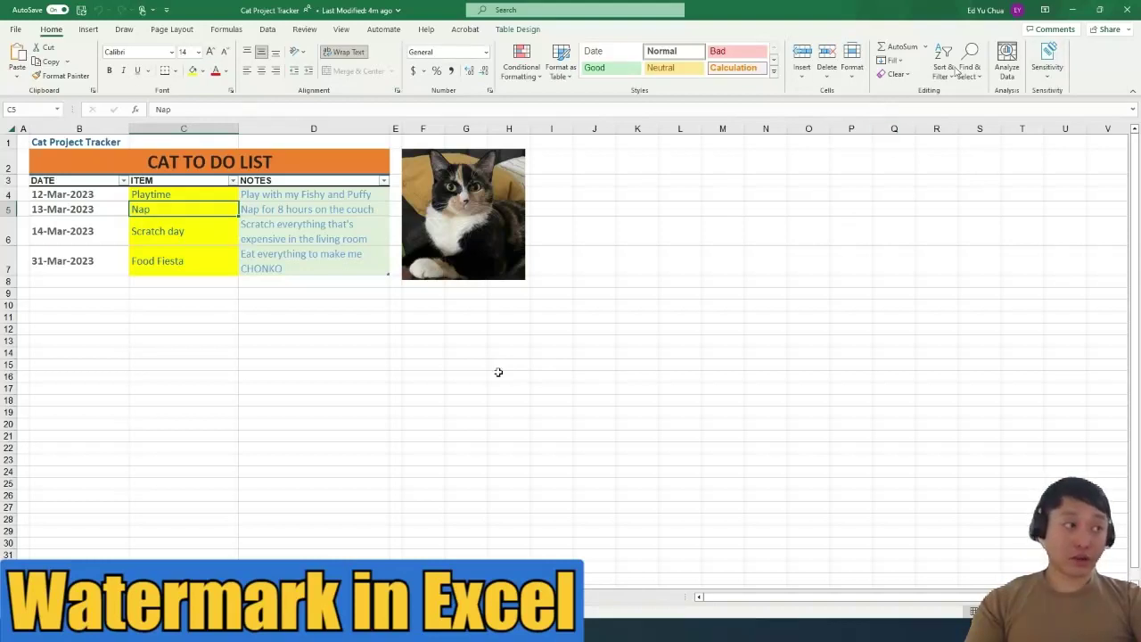
left_click(1049, 67)
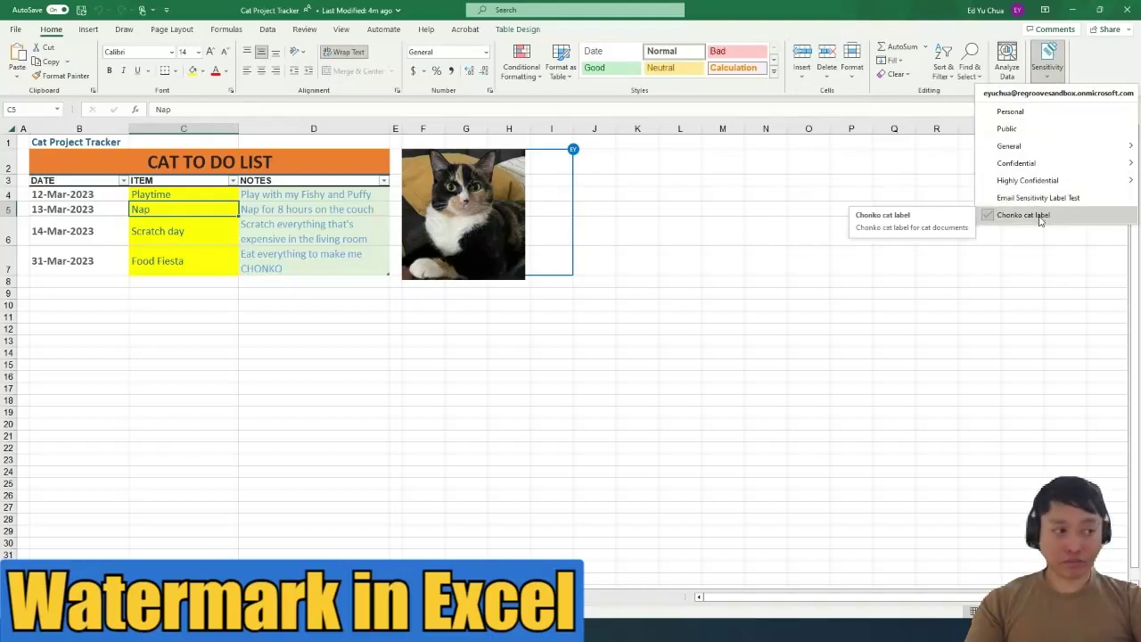
left_click(677, 365)
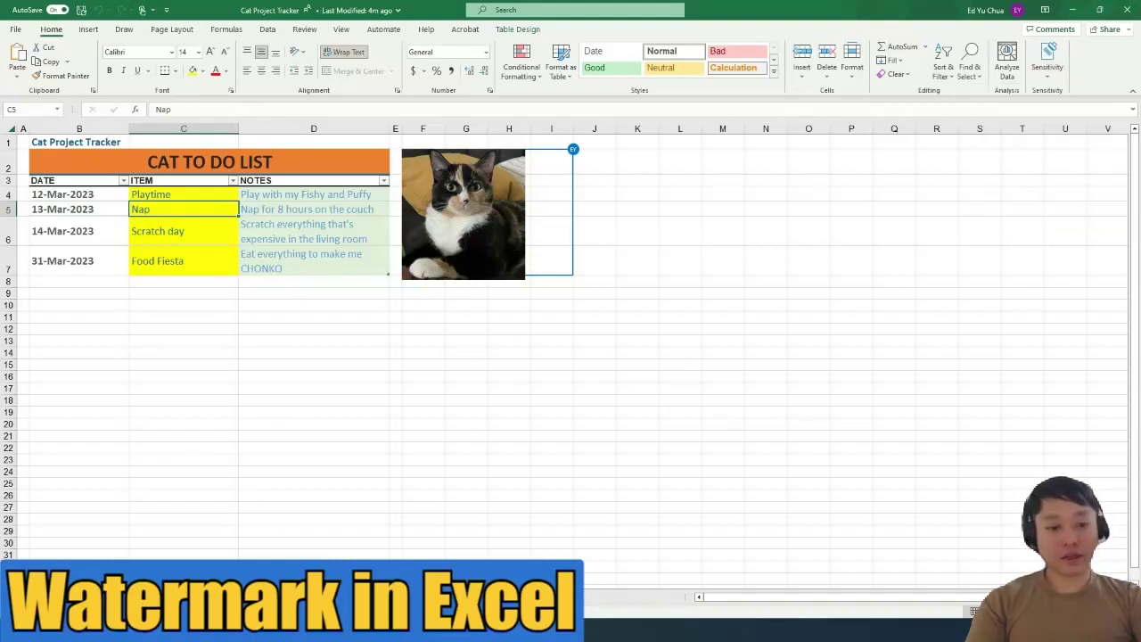
Open the workbook's print preview to examine the label's watermark and header.
left_click(16, 31)
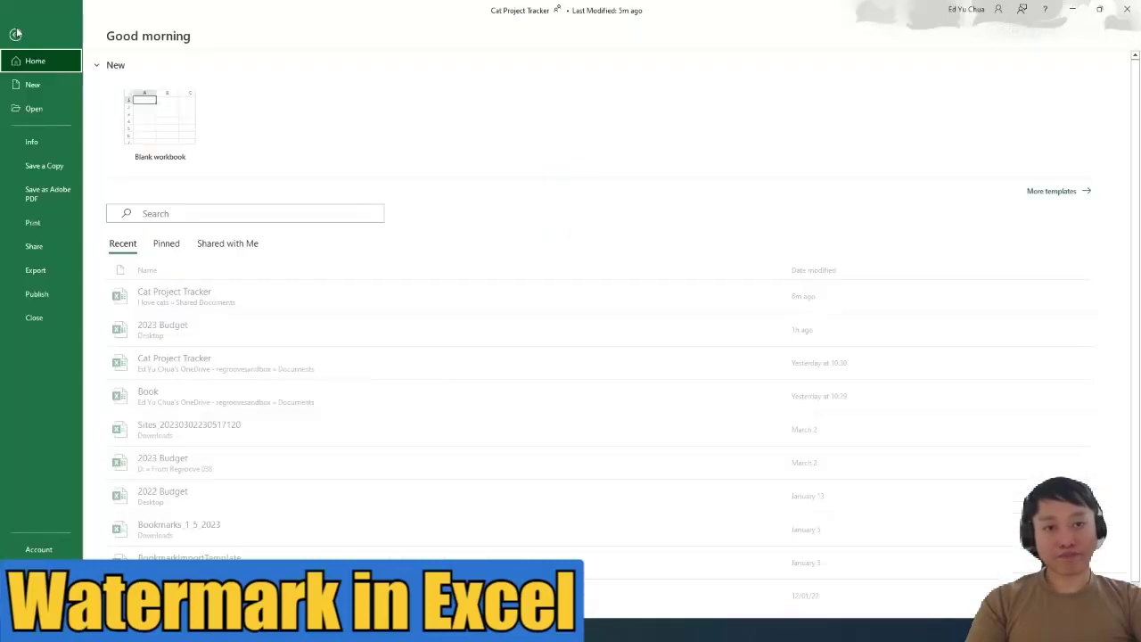
left_click(34, 222)
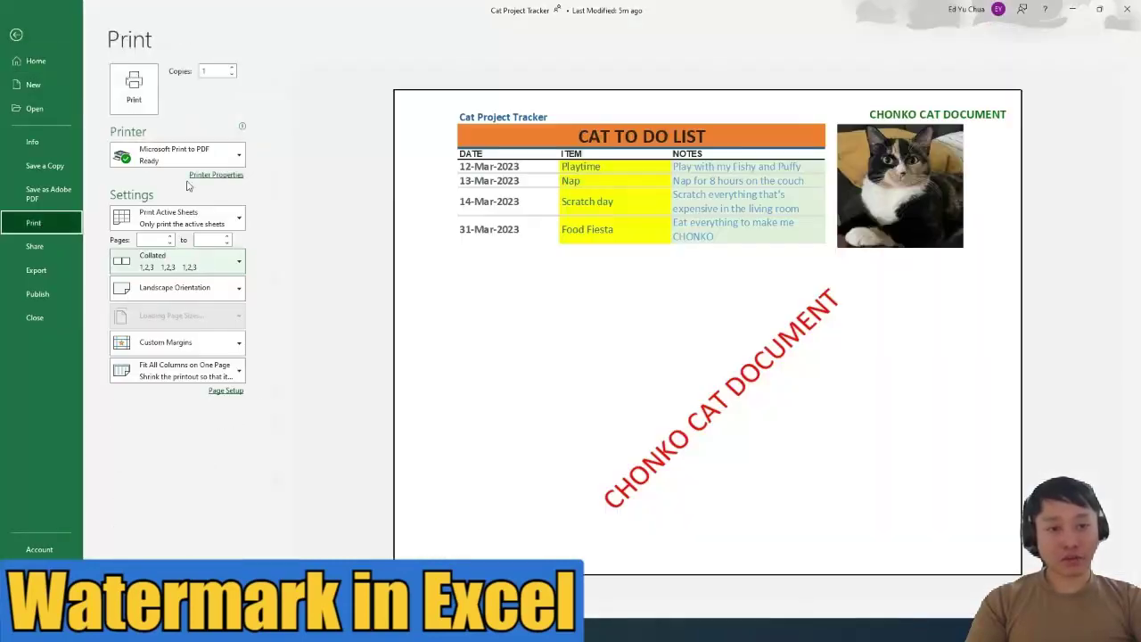